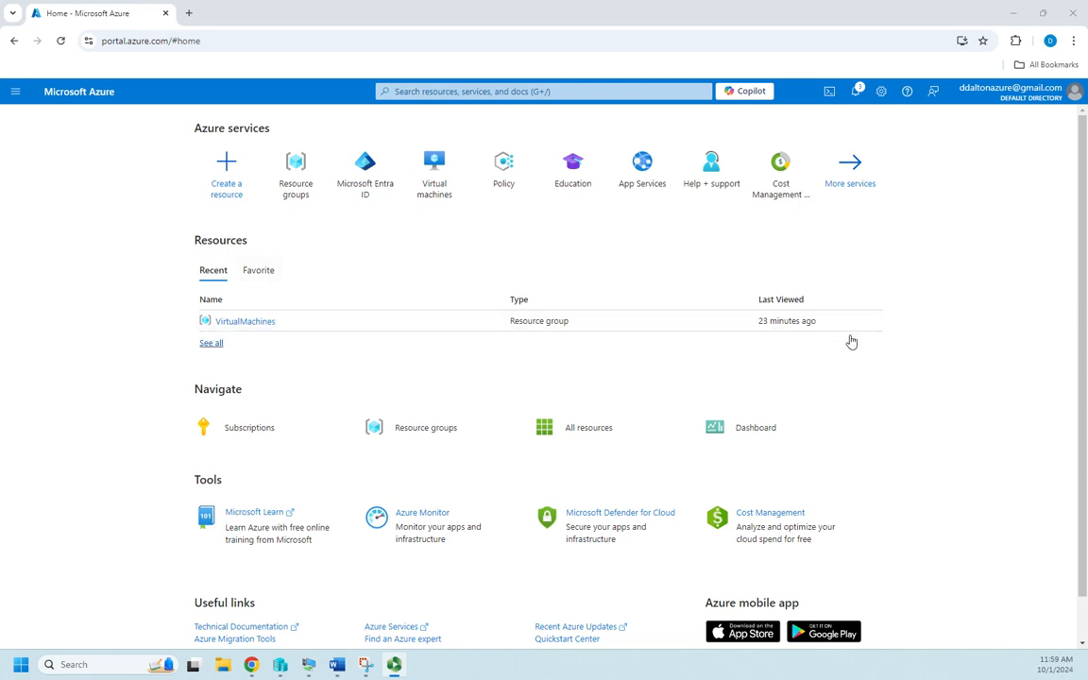
# Open access control for the VirtualMachines resource group, check the role assignment download options, and show its role assignments
pyautogui.click(251, 322)
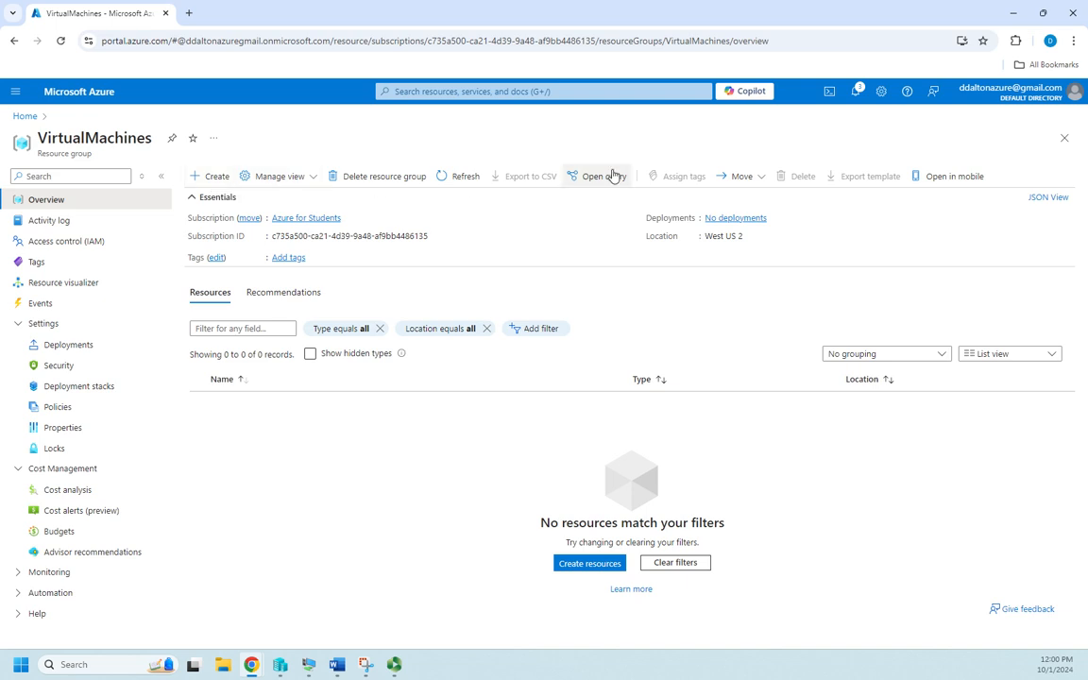
pyautogui.click(100, 244)
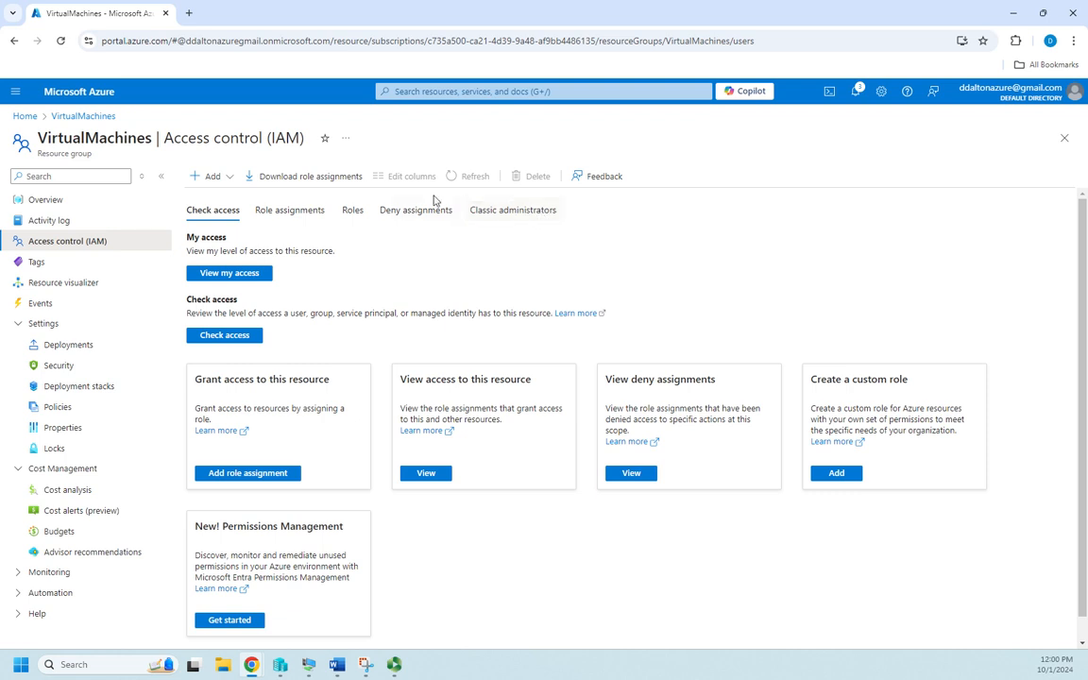
pyautogui.click(316, 182)
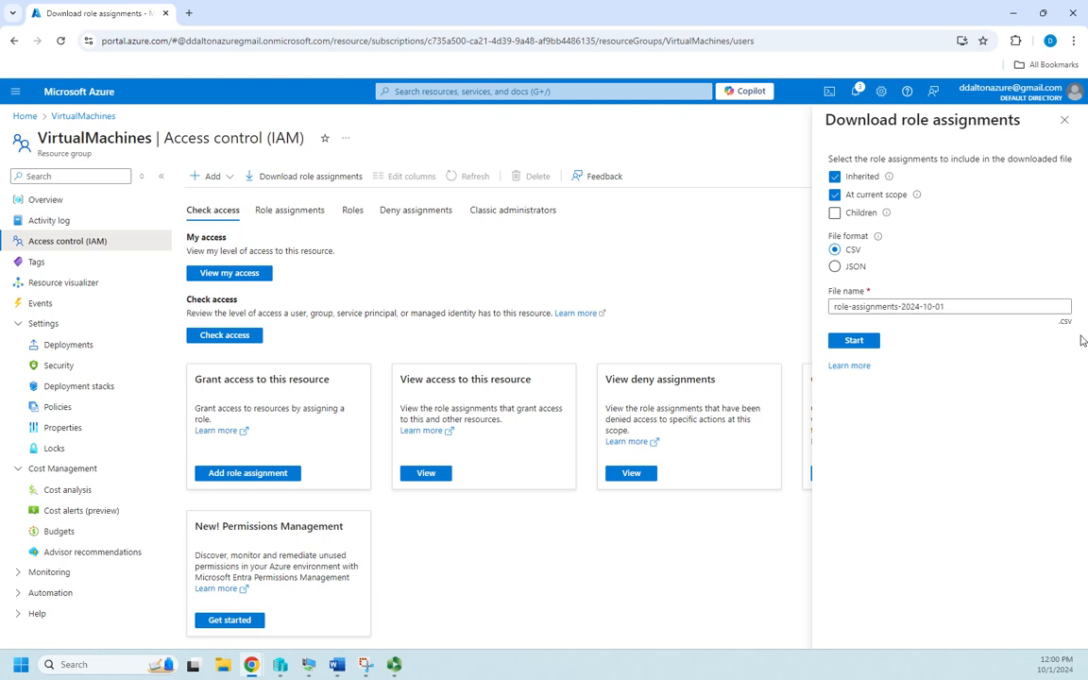
pyautogui.click(1062, 123)
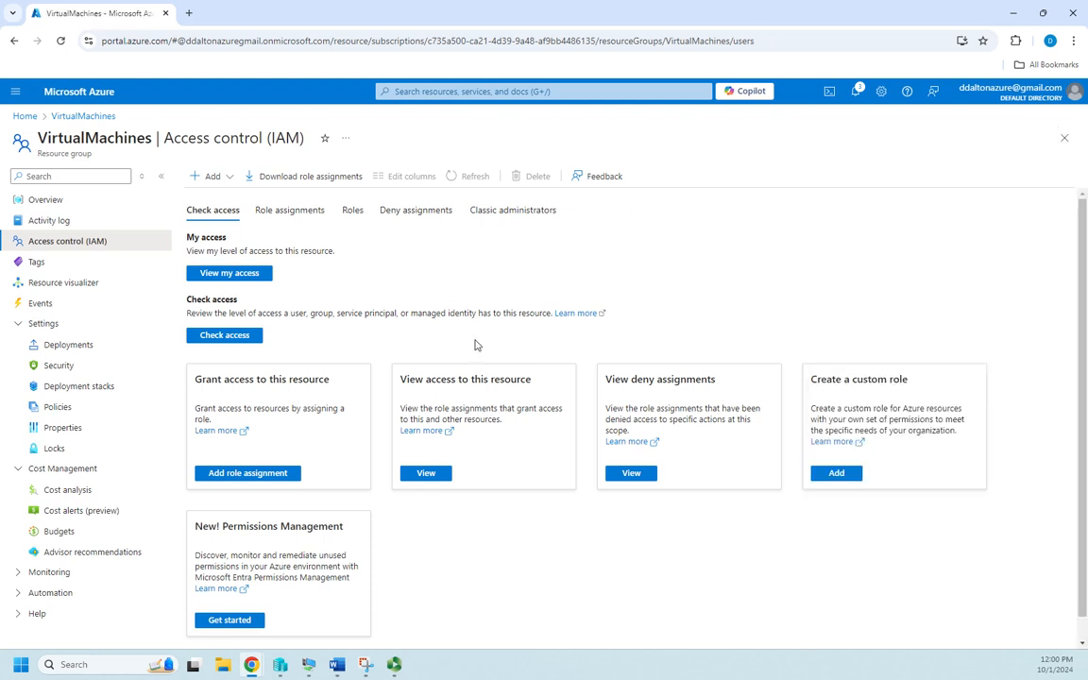
pyautogui.click(305, 217)
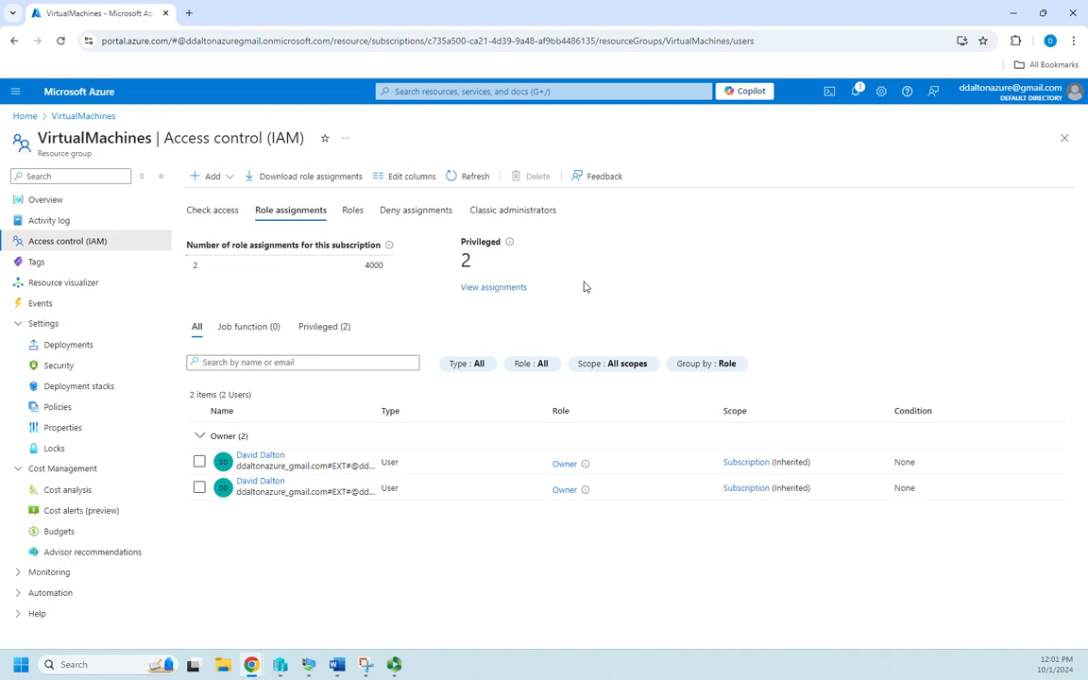
# Examine the permissions, assignable scopes and JSON of a new custom role, and return to access control without creating it
pyautogui.click(194, 179)
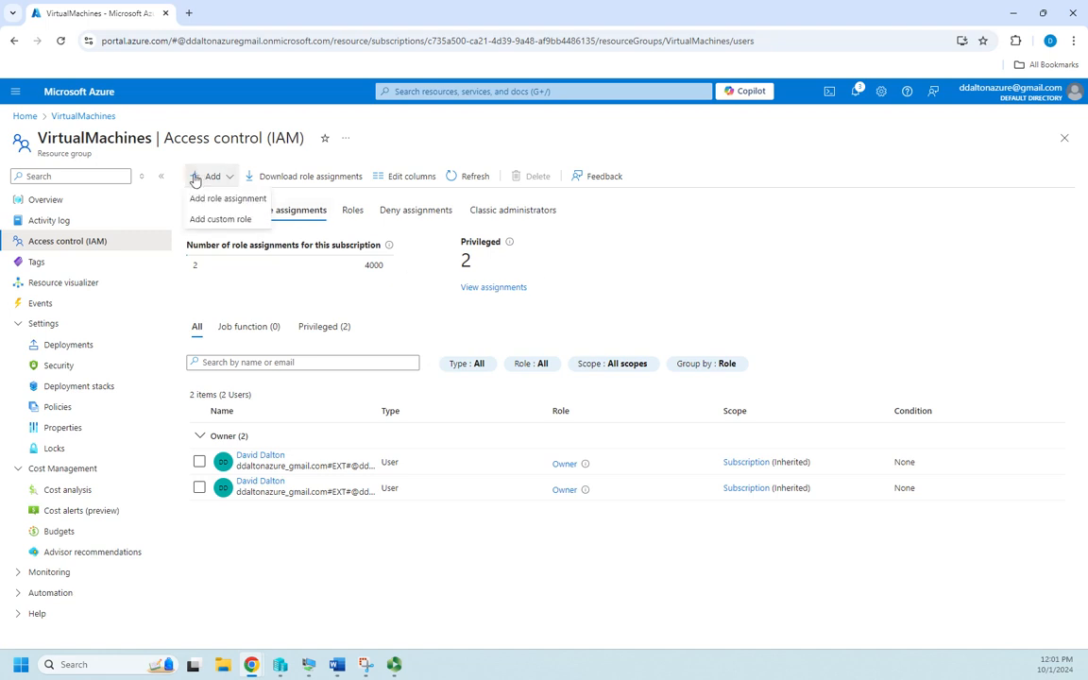
pyautogui.click(230, 222)
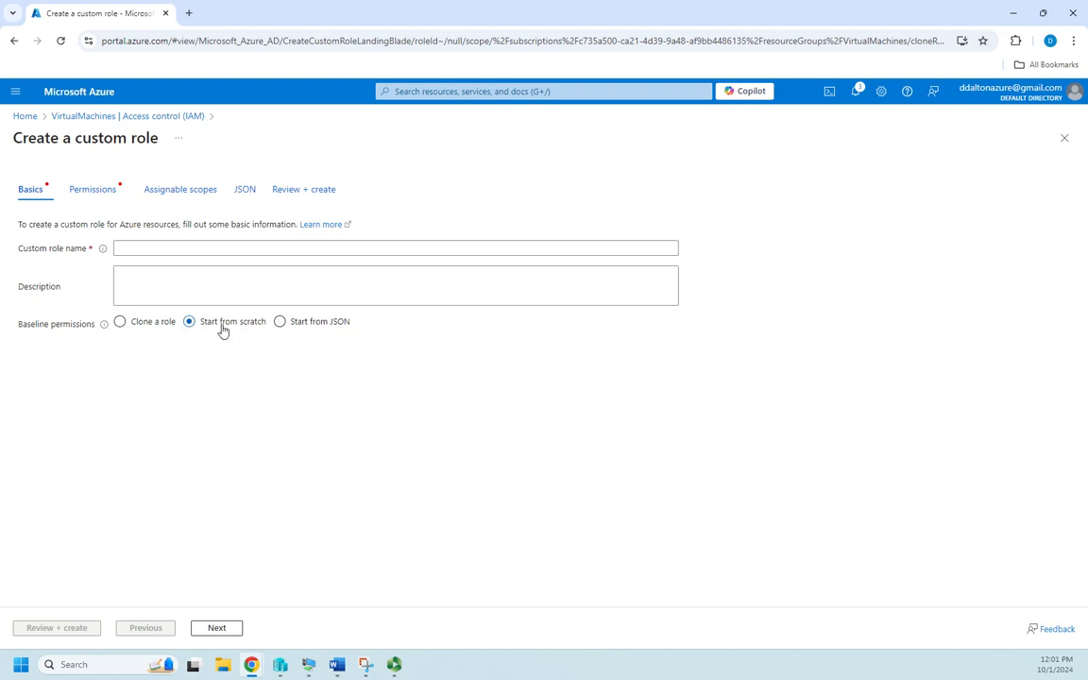
pyautogui.click(92, 192)
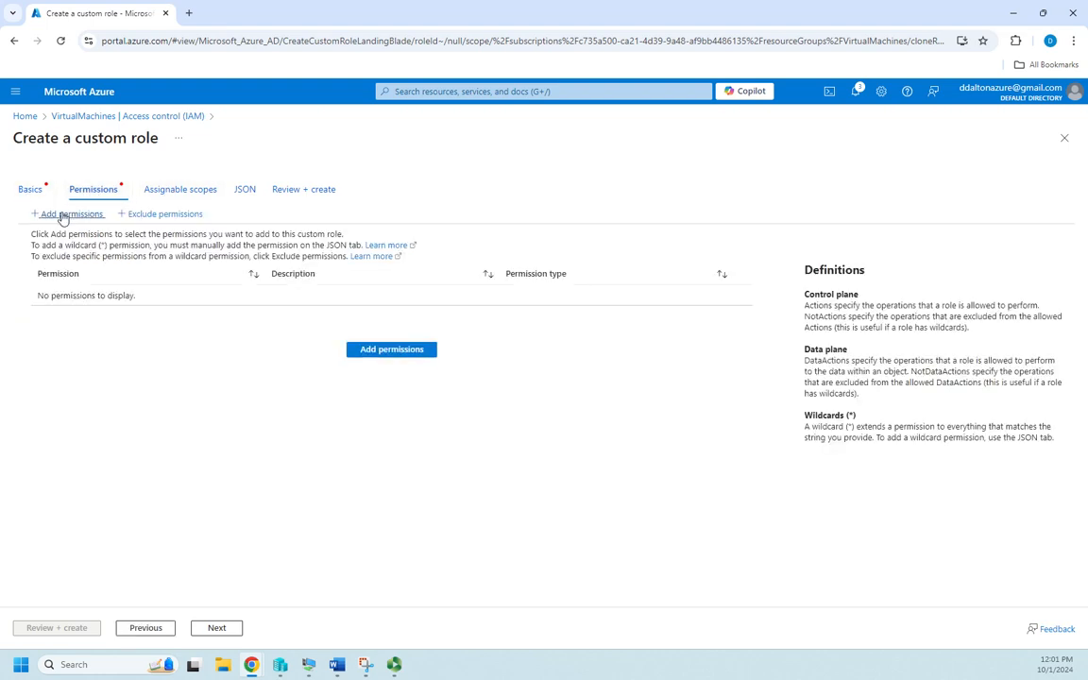
pyautogui.click(195, 192)
pyautogui.click(244, 190)
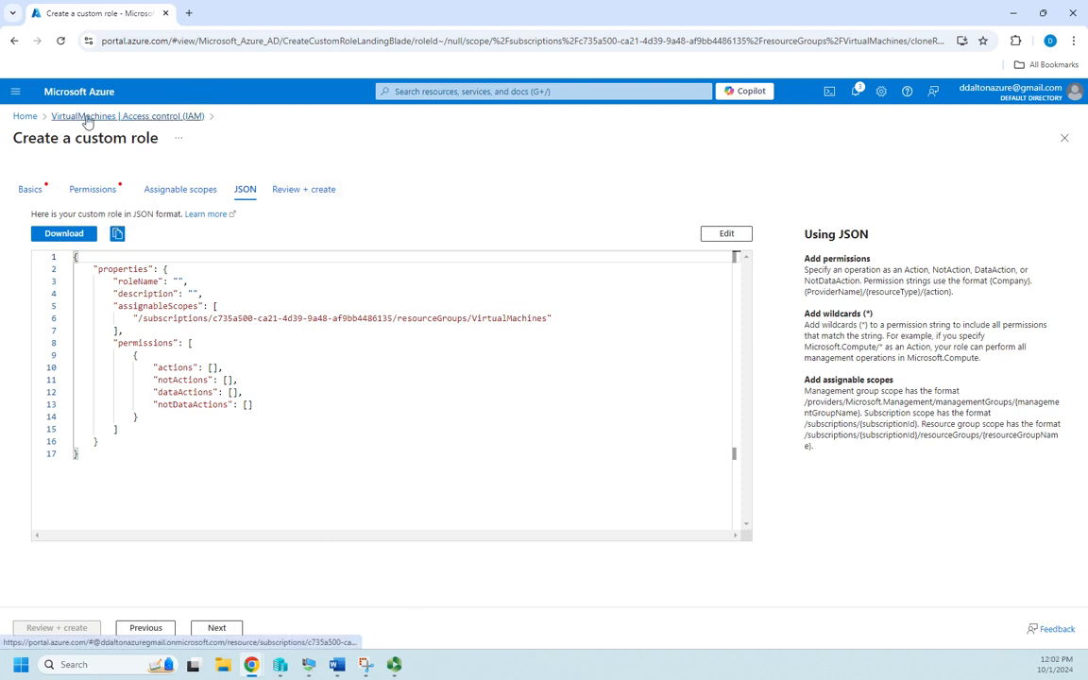
pyautogui.click(150, 116)
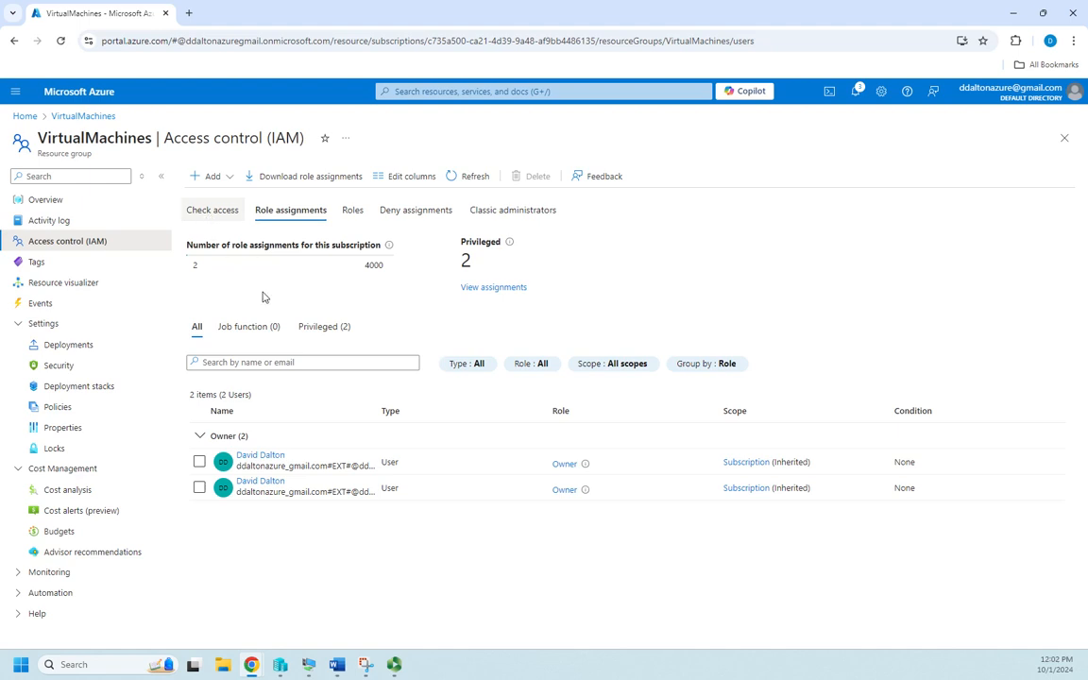
# Start a new role assignment for the resource group and look through the available job function roles
pyautogui.click(232, 176)
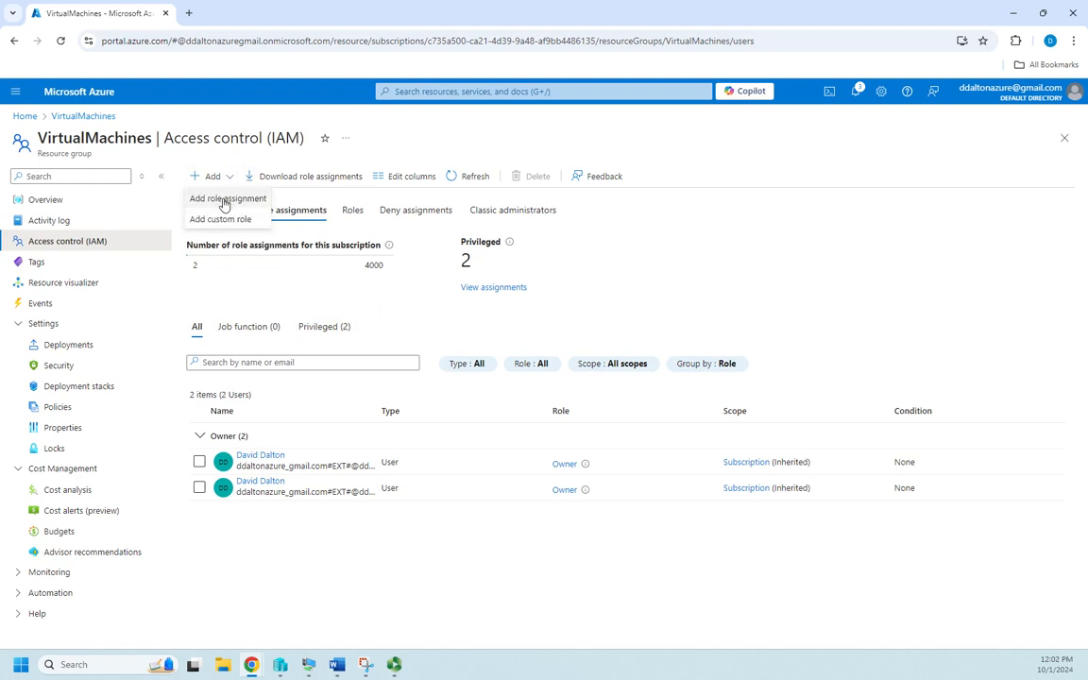
pyautogui.click(224, 205)
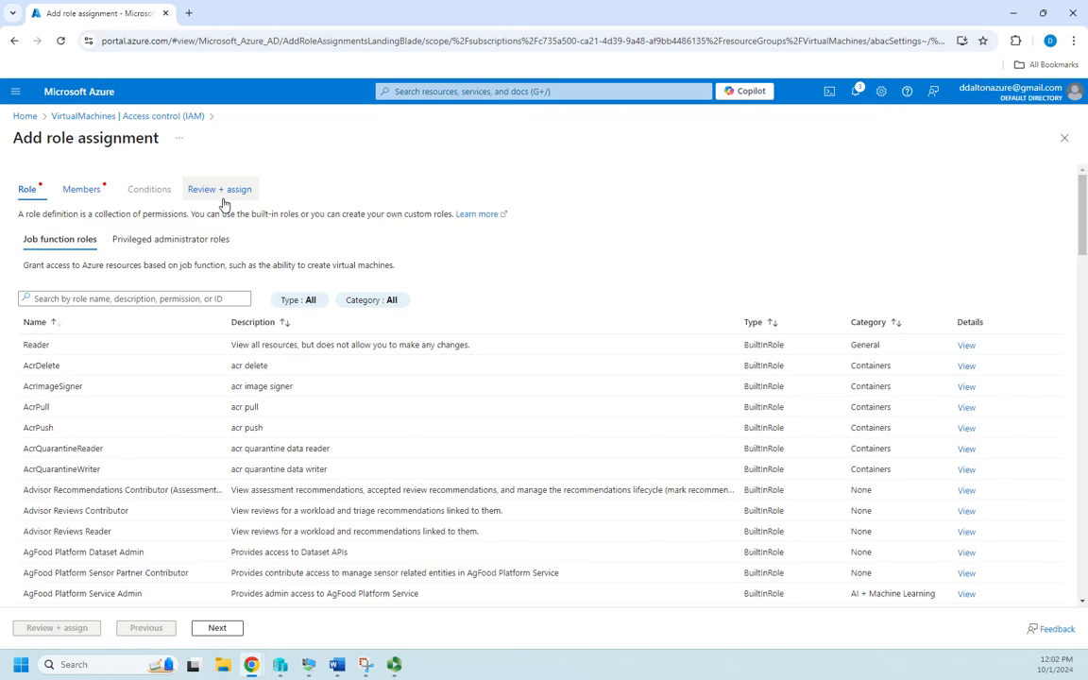
pyautogui.scroll(-15, 478, 430)
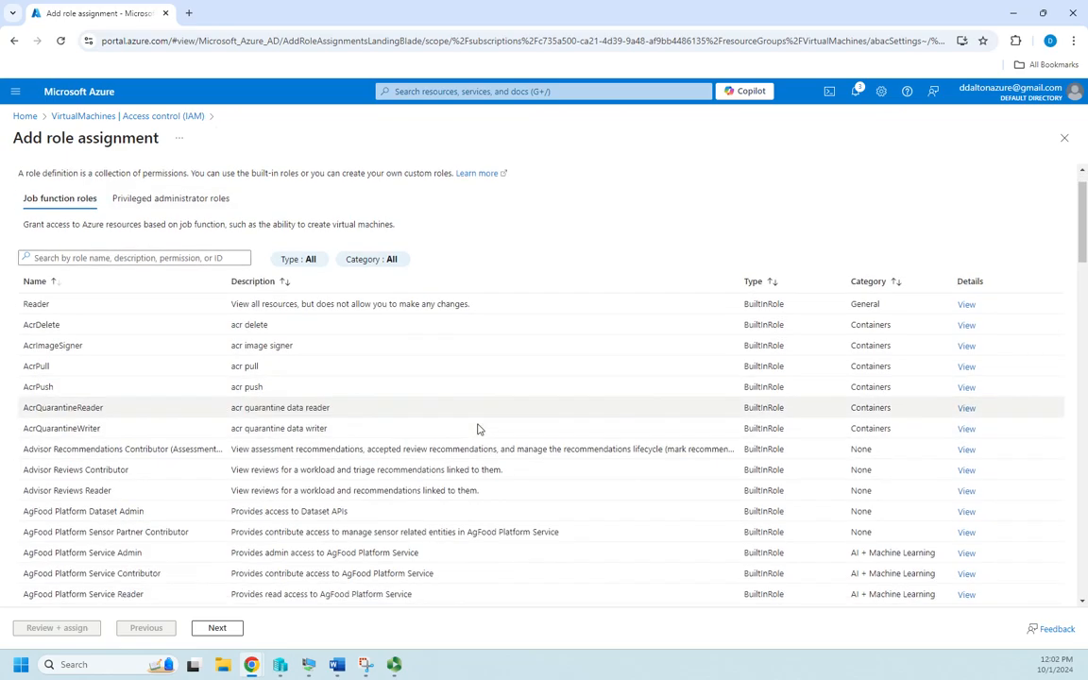
pyautogui.scroll(-3, 475, 439)
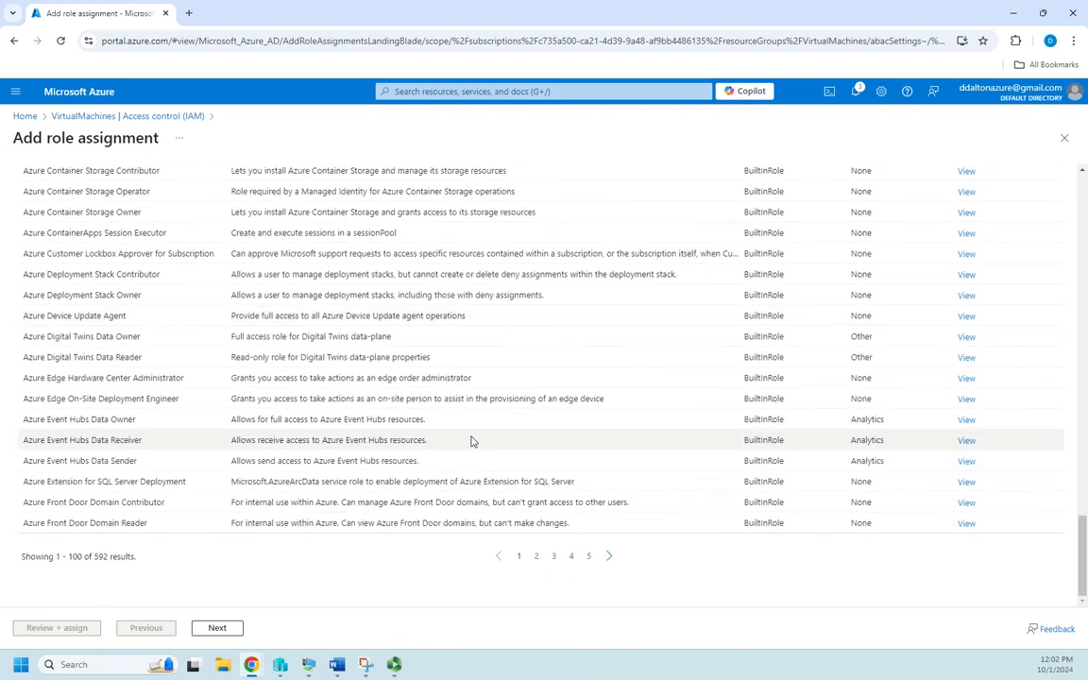
pyautogui.scroll(18, 474, 440)
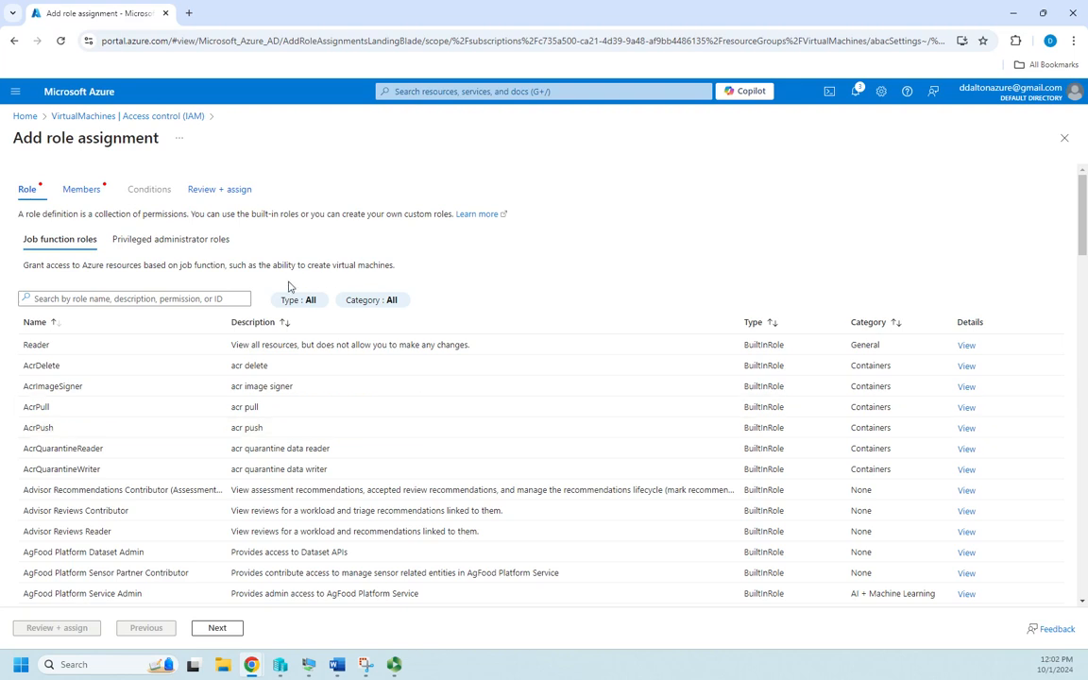
# Check the job function roles for custom roles by filtering on type, and reset the type filter to All
pyautogui.click(312, 302)
pyautogui.click(304, 301)
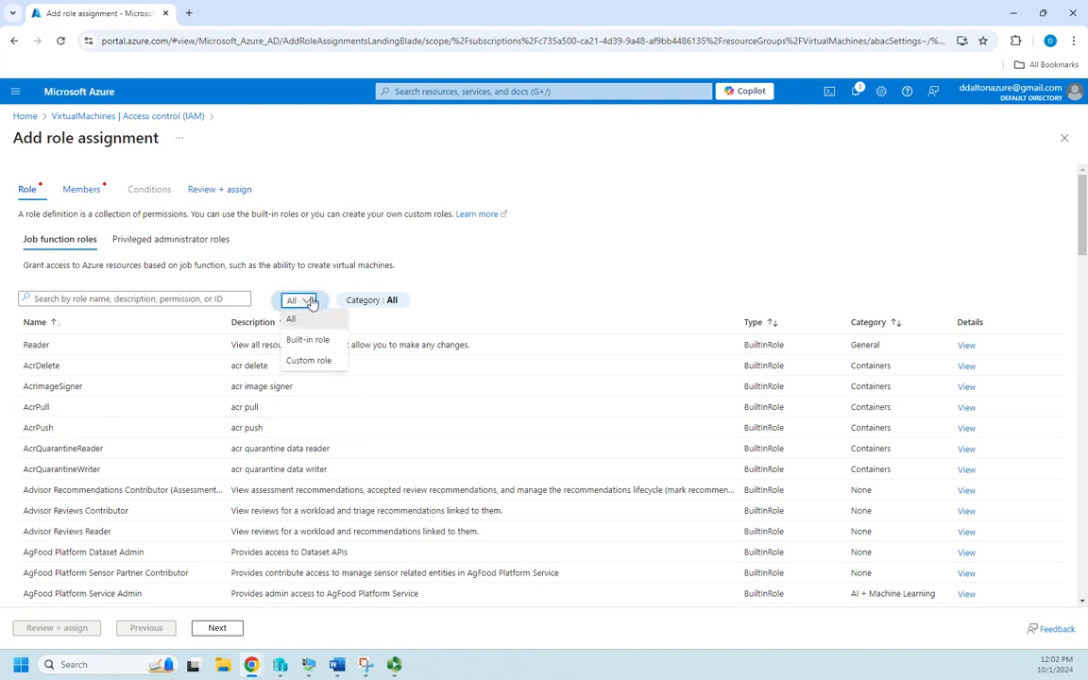
pyautogui.click(317, 364)
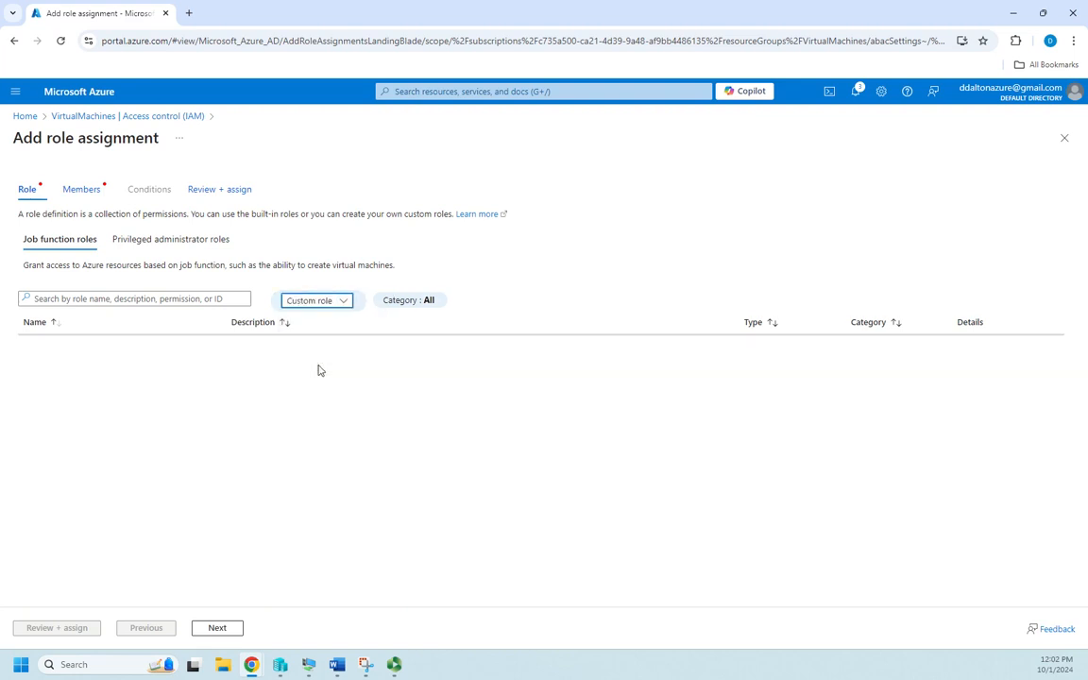
pyautogui.click(335, 304)
pyautogui.click(292, 319)
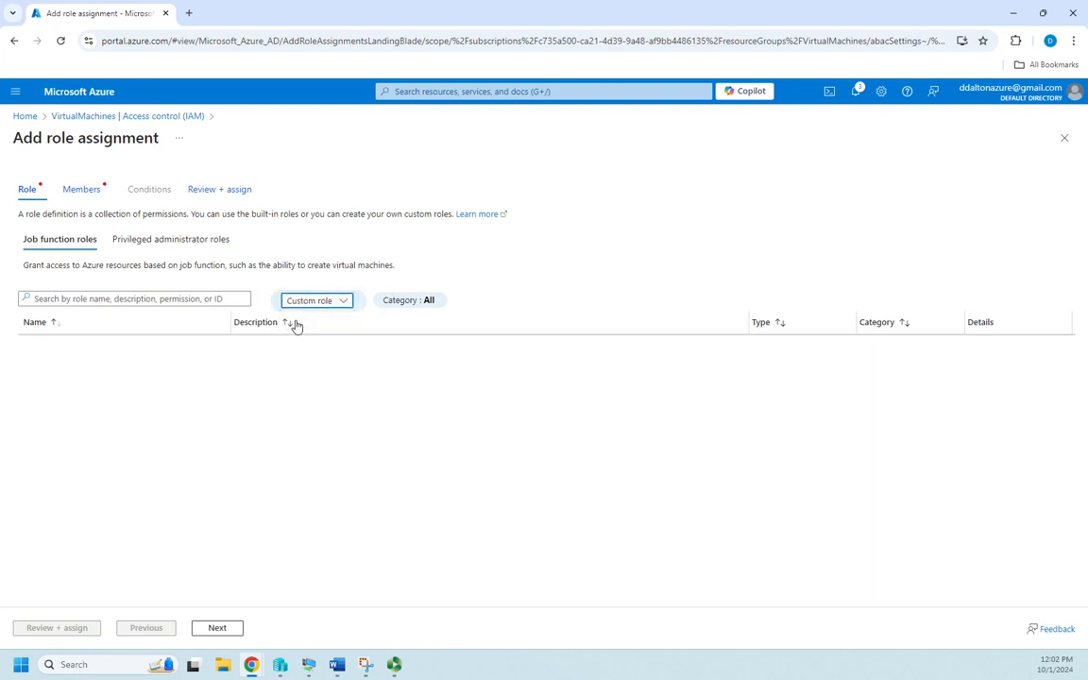
# Filter the job function roles to the Compute category and select the Virtual Machine User Login role
pyautogui.click(383, 302)
pyautogui.click(391, 302)
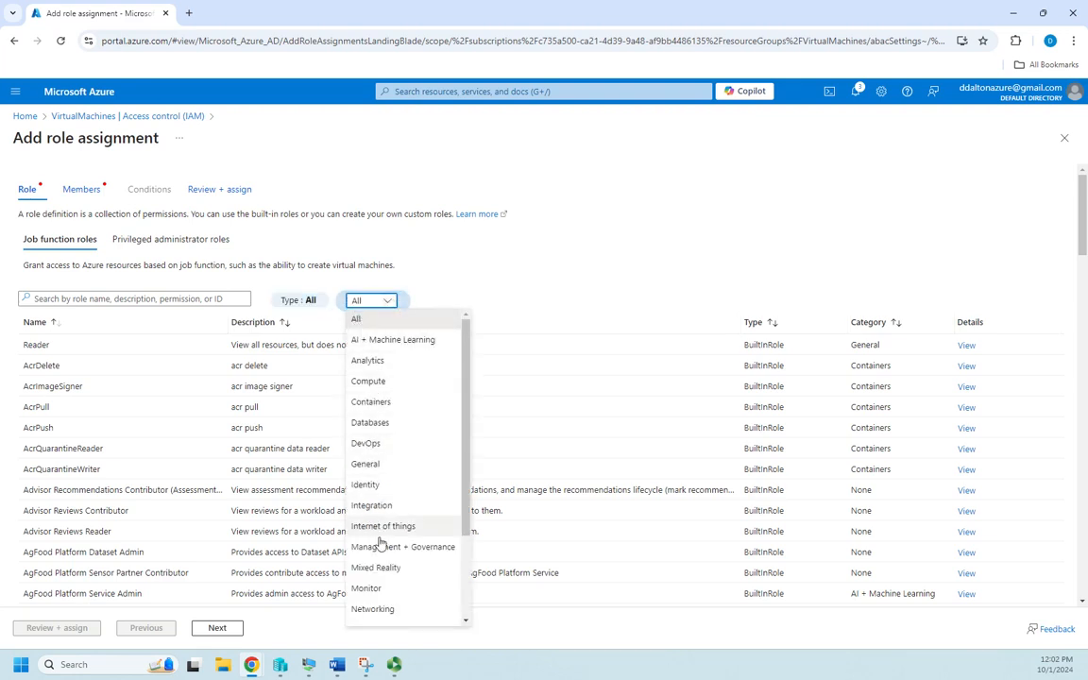
pyautogui.scroll(-1, 392, 576)
pyautogui.scroll(-3, 392, 575)
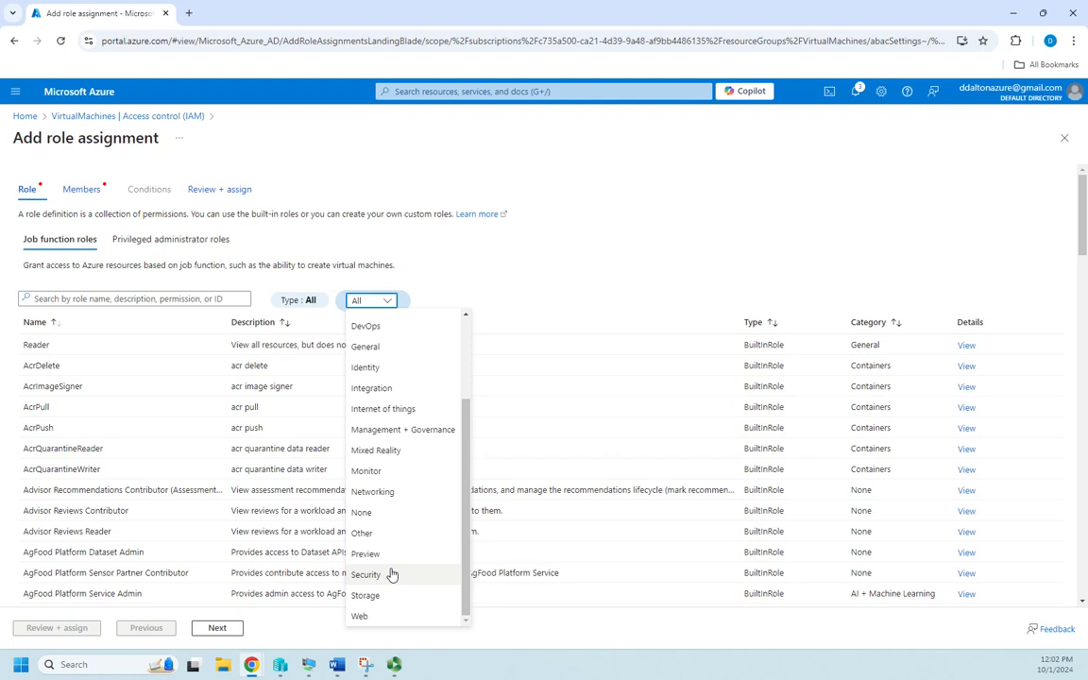
pyautogui.scroll(5, 392, 574)
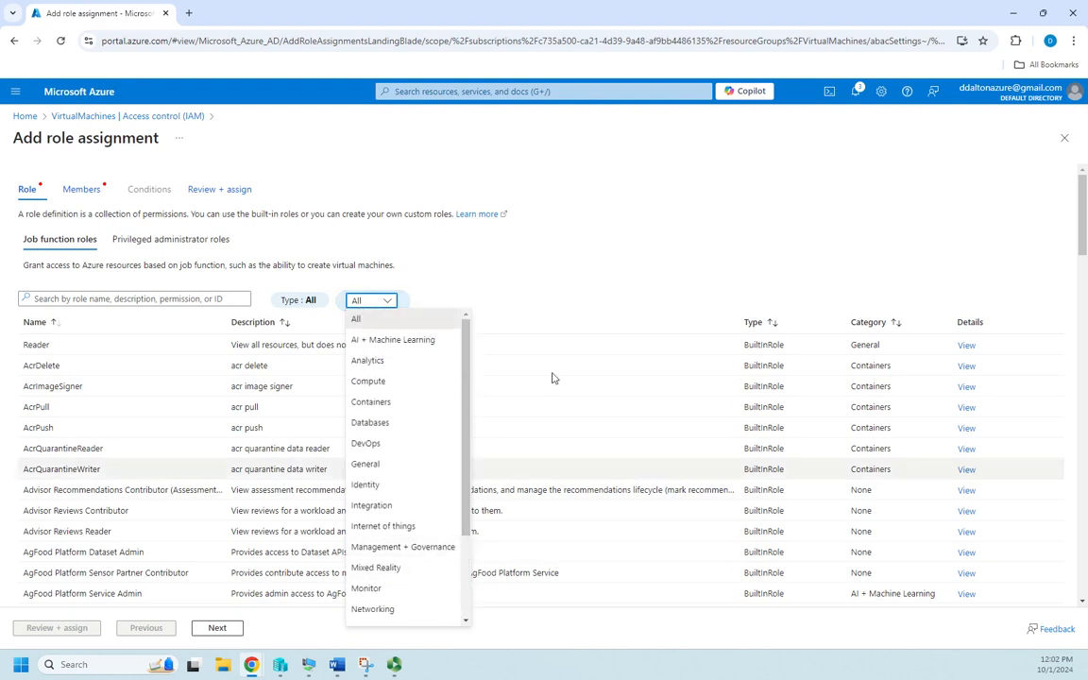
pyautogui.click(376, 382)
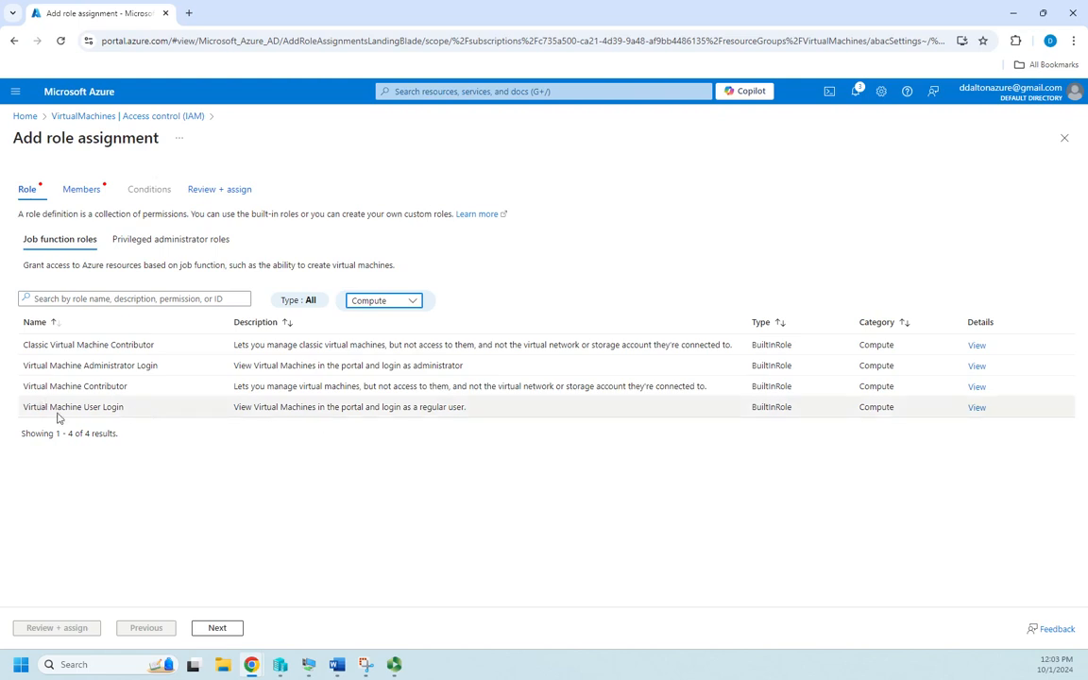
pyautogui.click(110, 408)
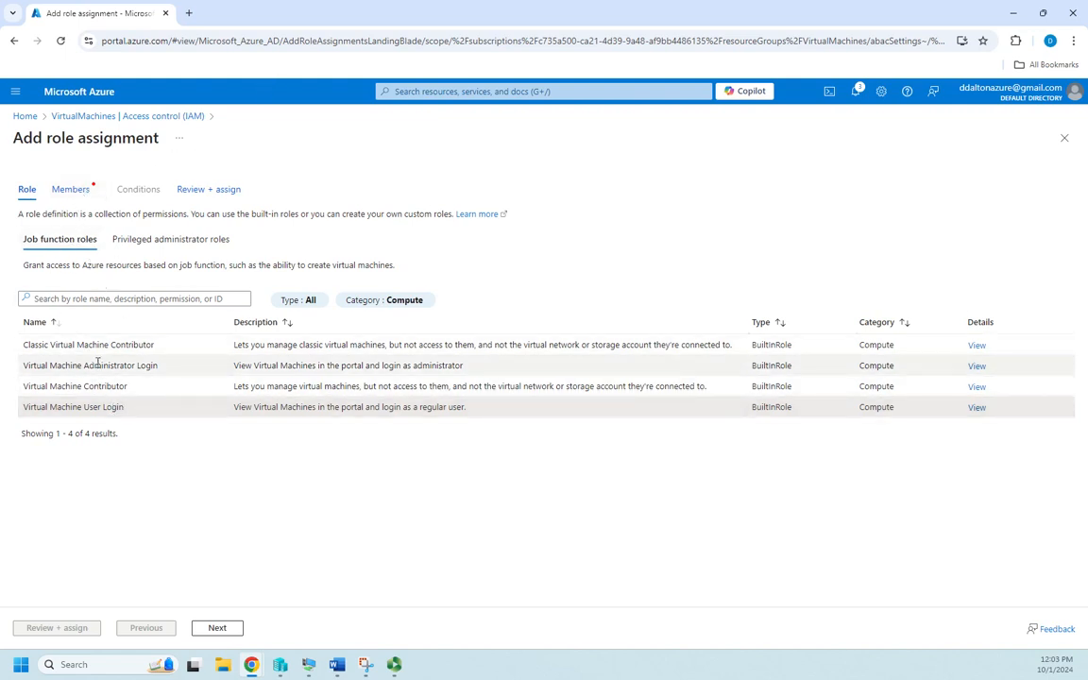
# Examine the privileged administrator roles in all categories, and return to the job function roles
pyautogui.click(157, 241)
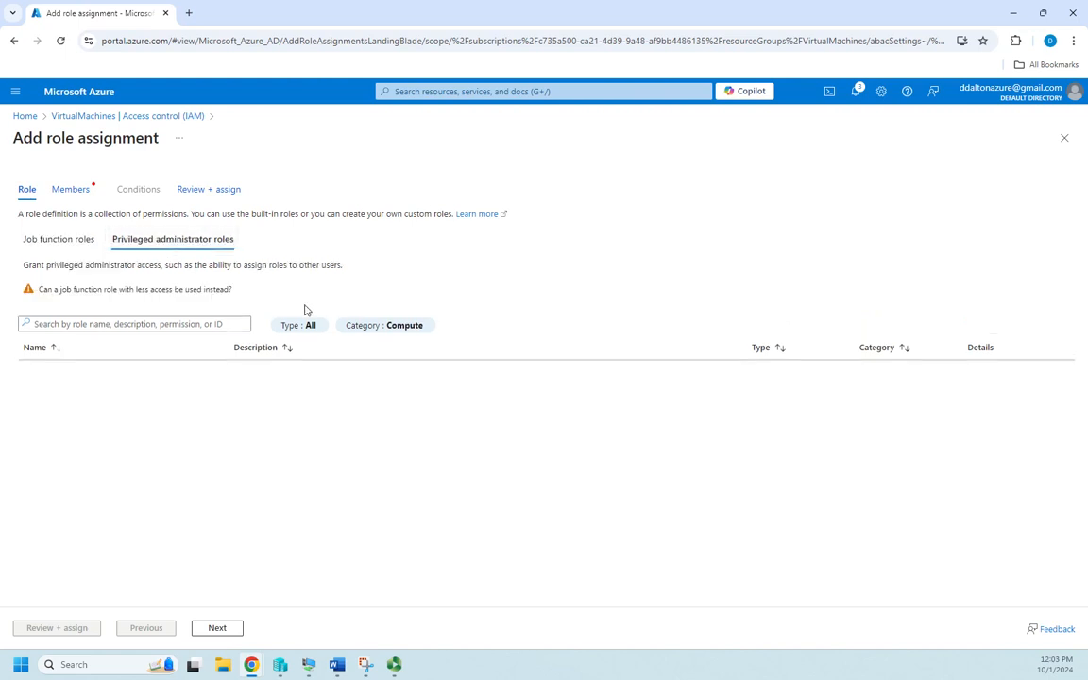
pyautogui.click(401, 328)
pyautogui.click(422, 328)
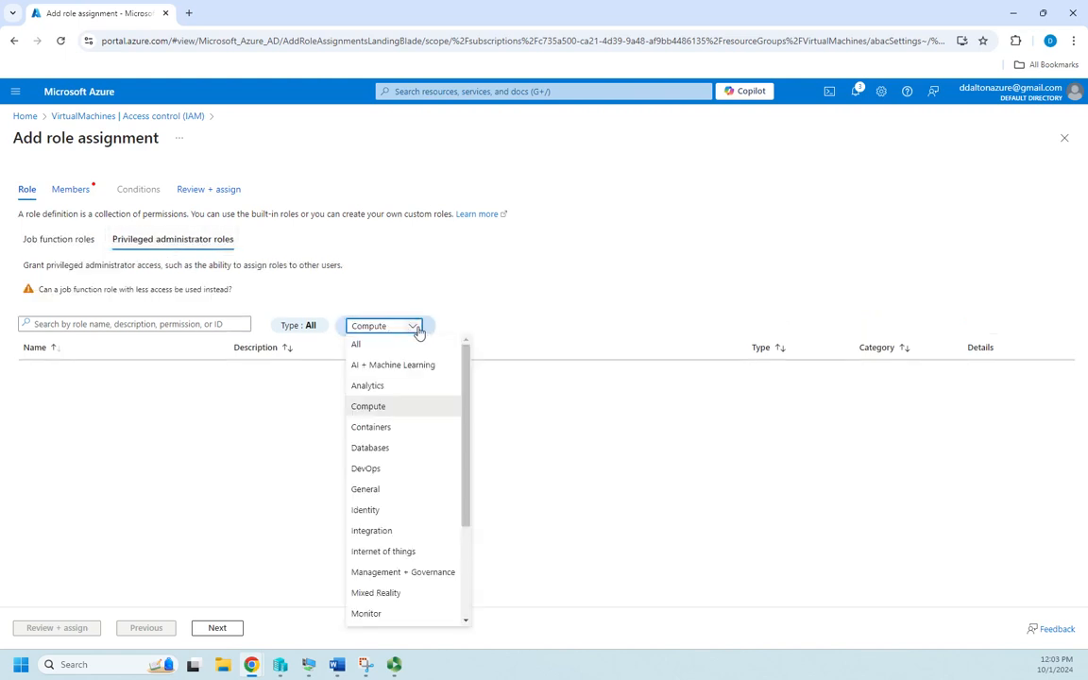
pyautogui.click(358, 347)
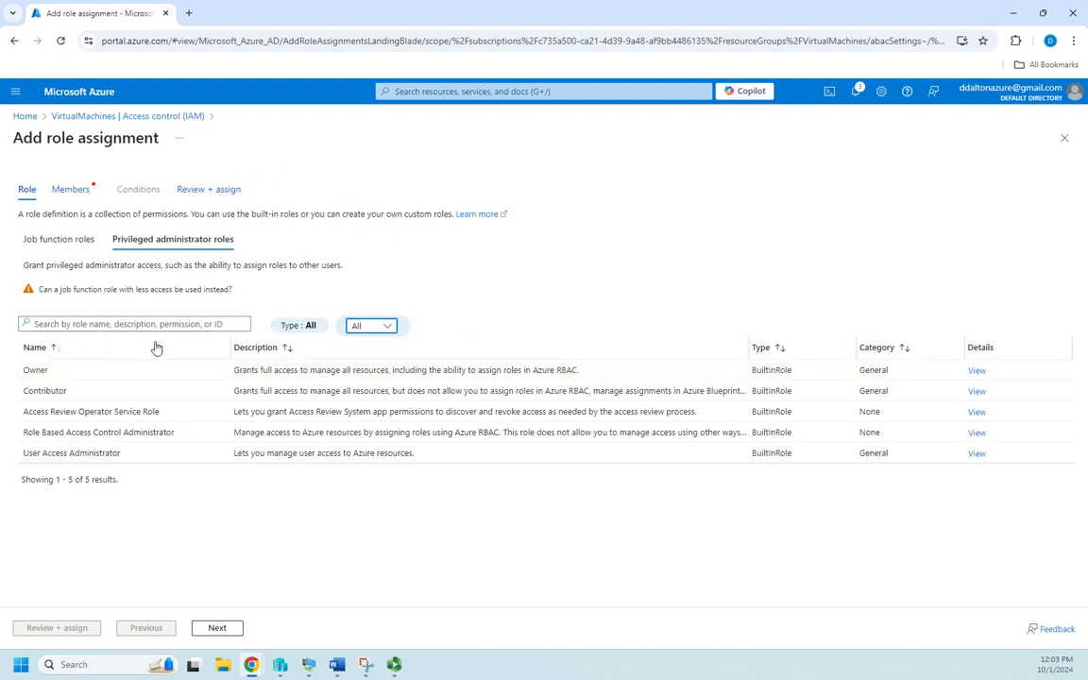
pyautogui.click(59, 239)
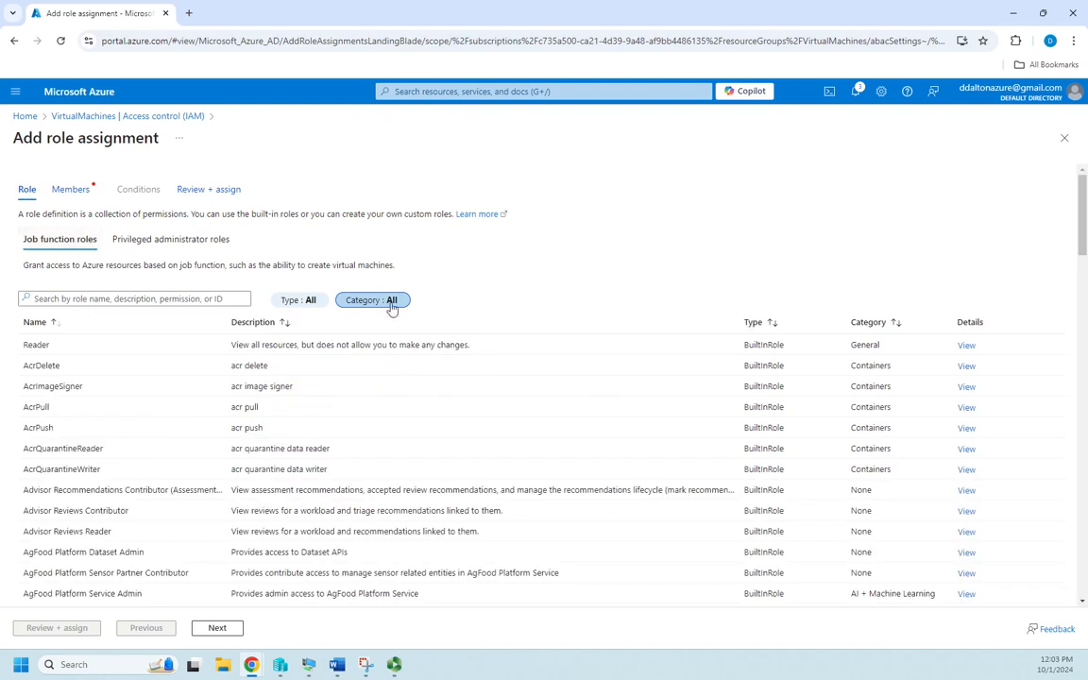
# Keep access assigned to a user, group, or service principal and add the Troublemakers group as a member
pyautogui.click(69, 193)
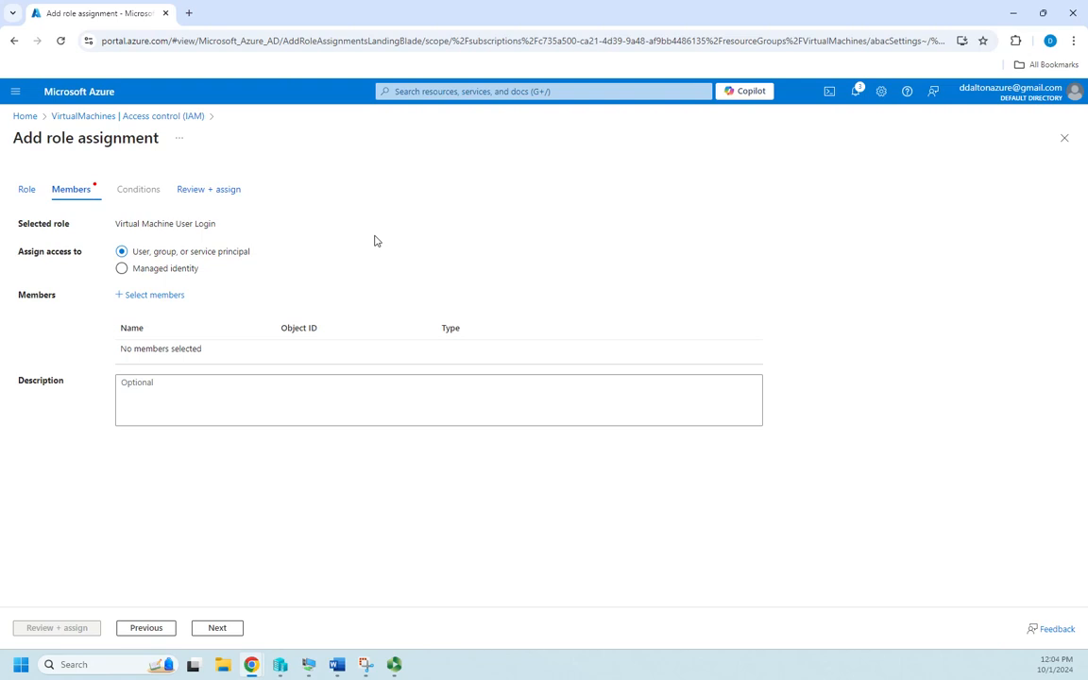
pyautogui.click(124, 276)
pyautogui.click(121, 251)
pyautogui.click(146, 297)
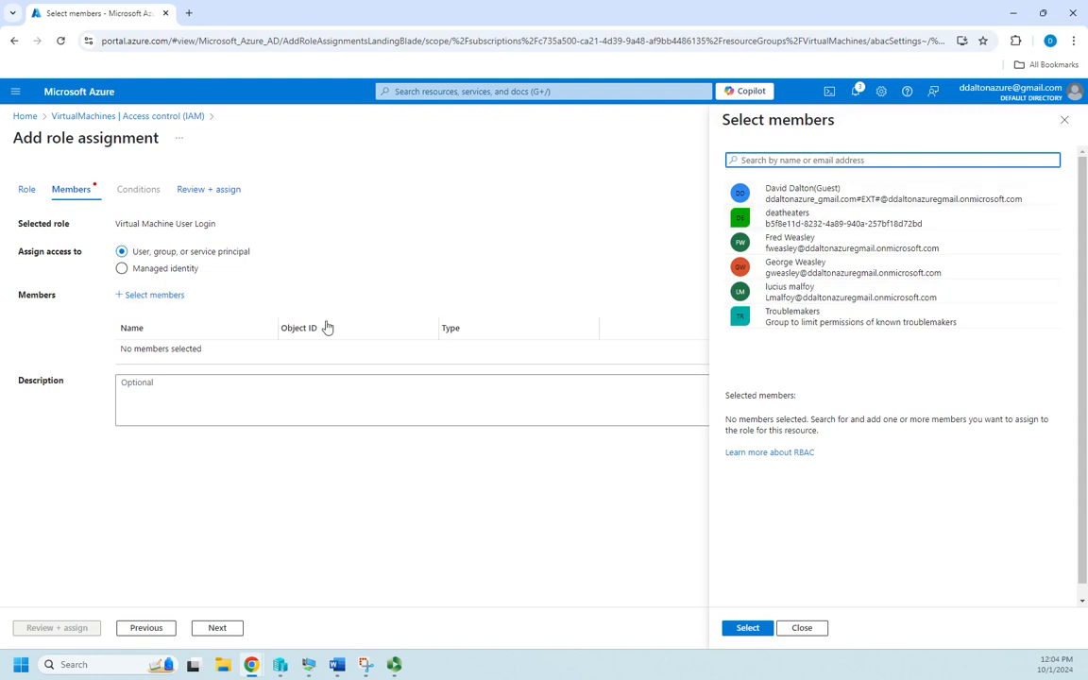
pyautogui.click(745, 319)
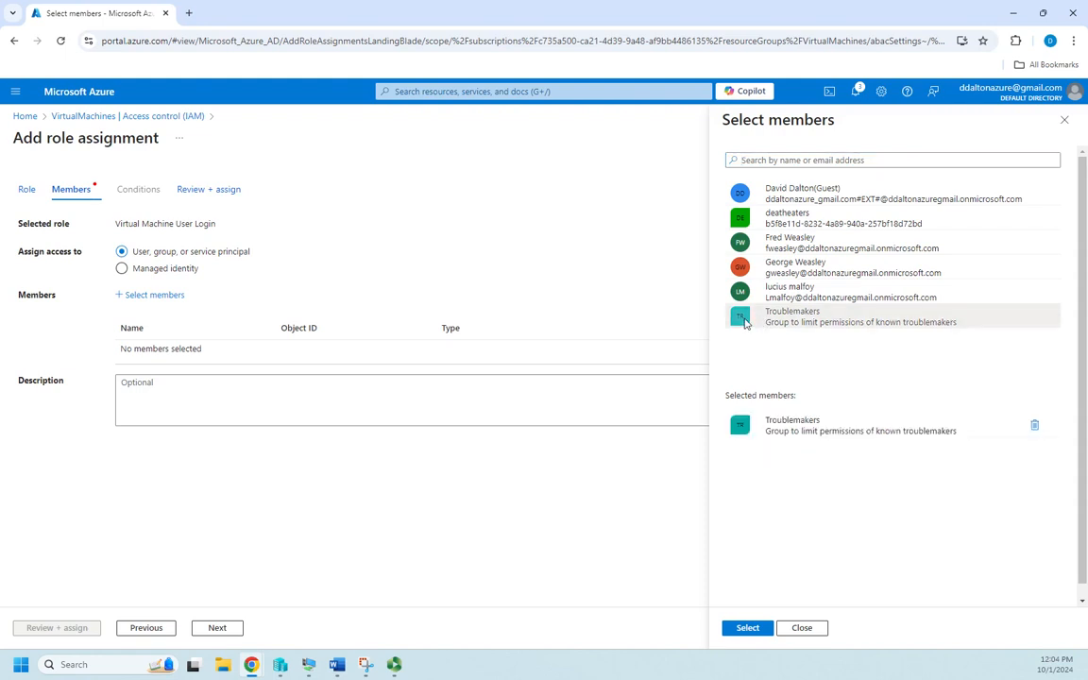
pyautogui.click(747, 628)
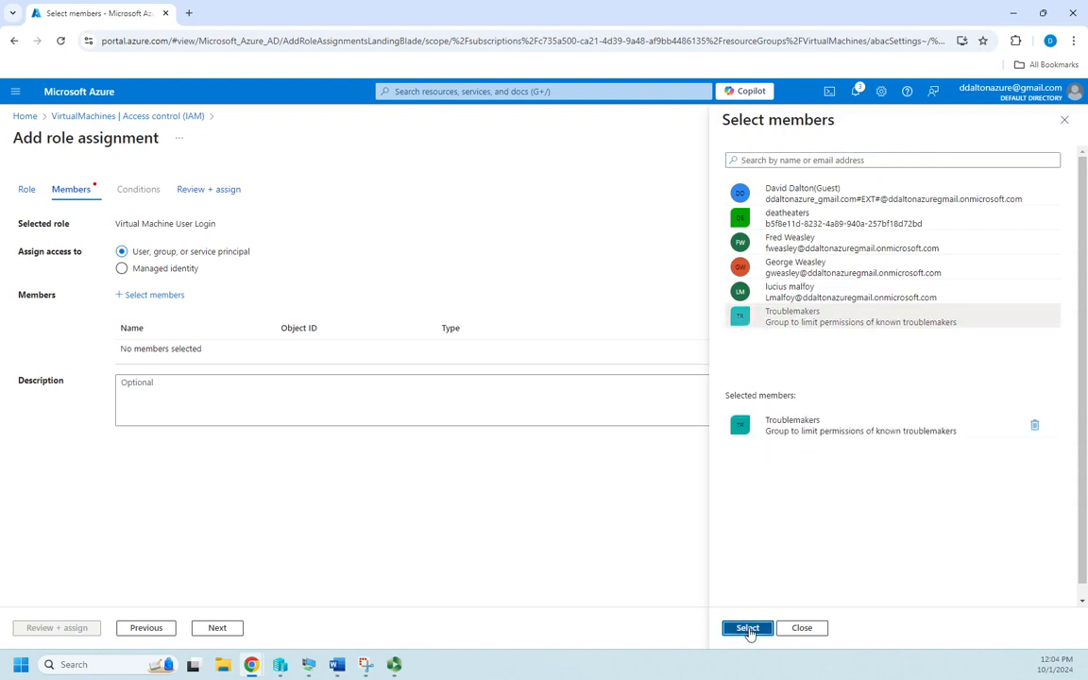
# Add the user listed just above Troublemakers as a second member, and remove that user from the assignment
pyautogui.click(184, 295)
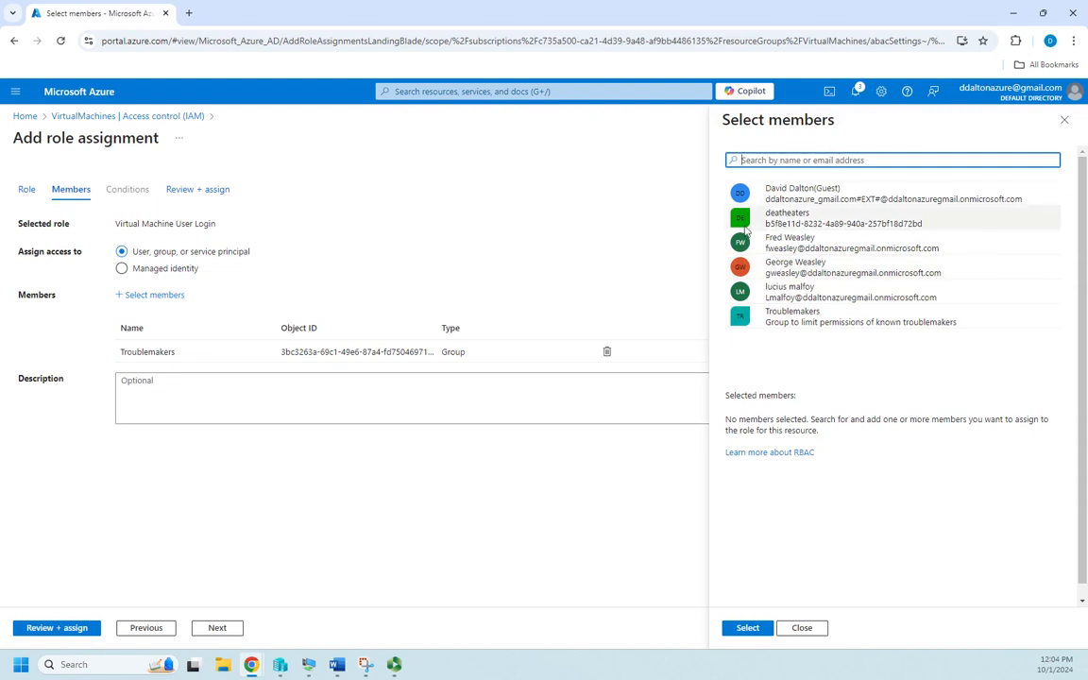
pyautogui.click(790, 292)
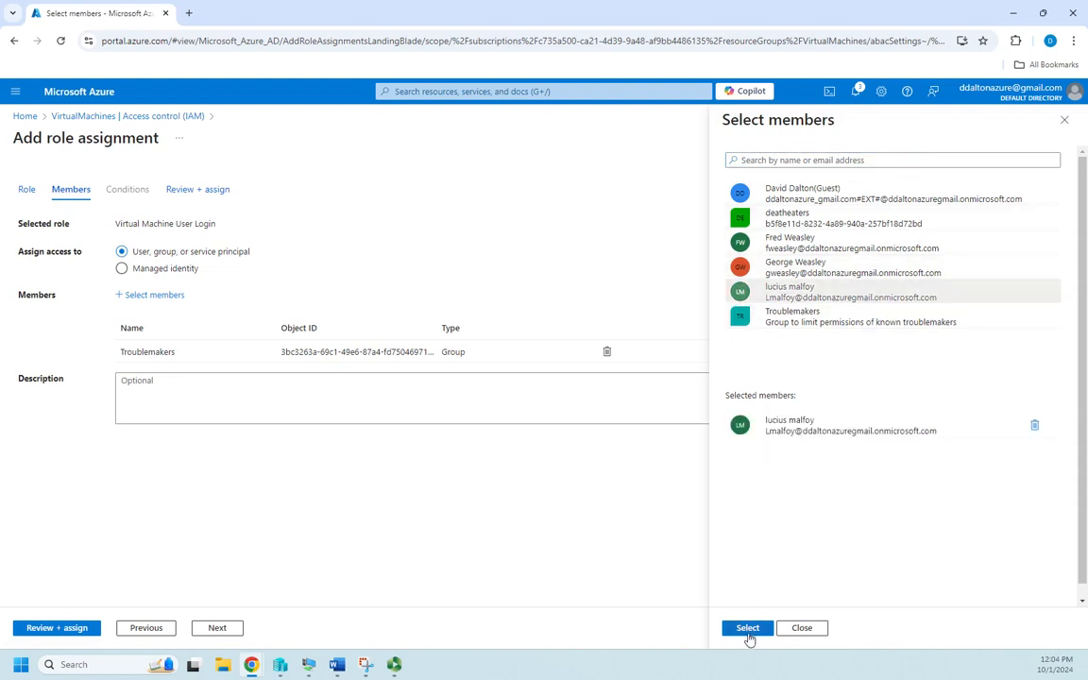
pyautogui.click(748, 627)
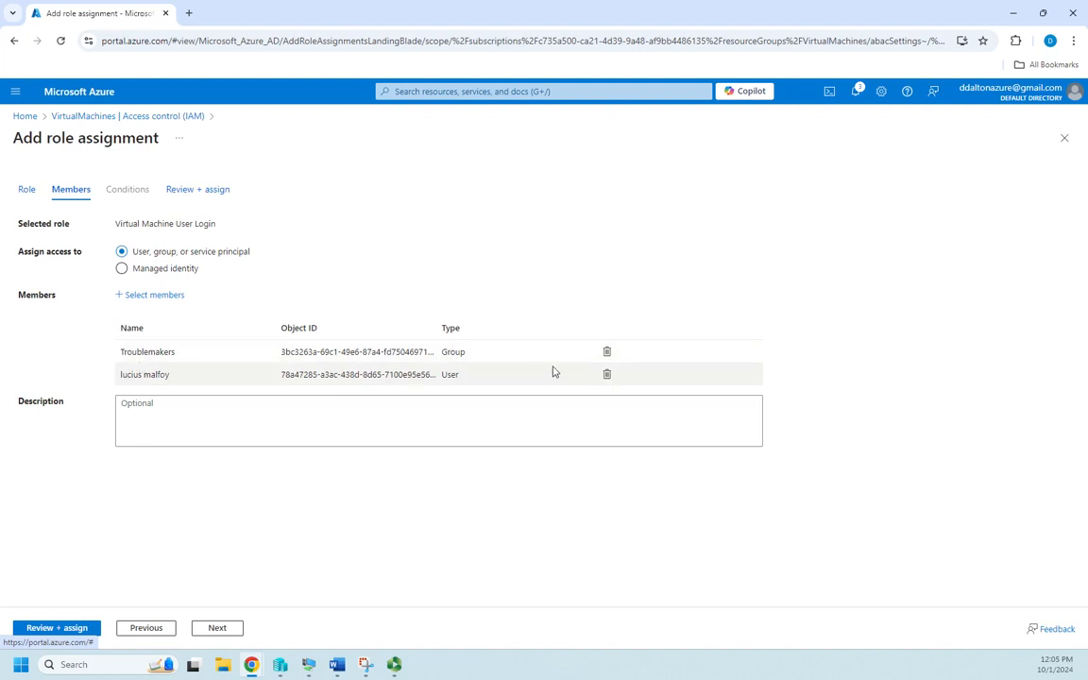
pyautogui.click(606, 374)
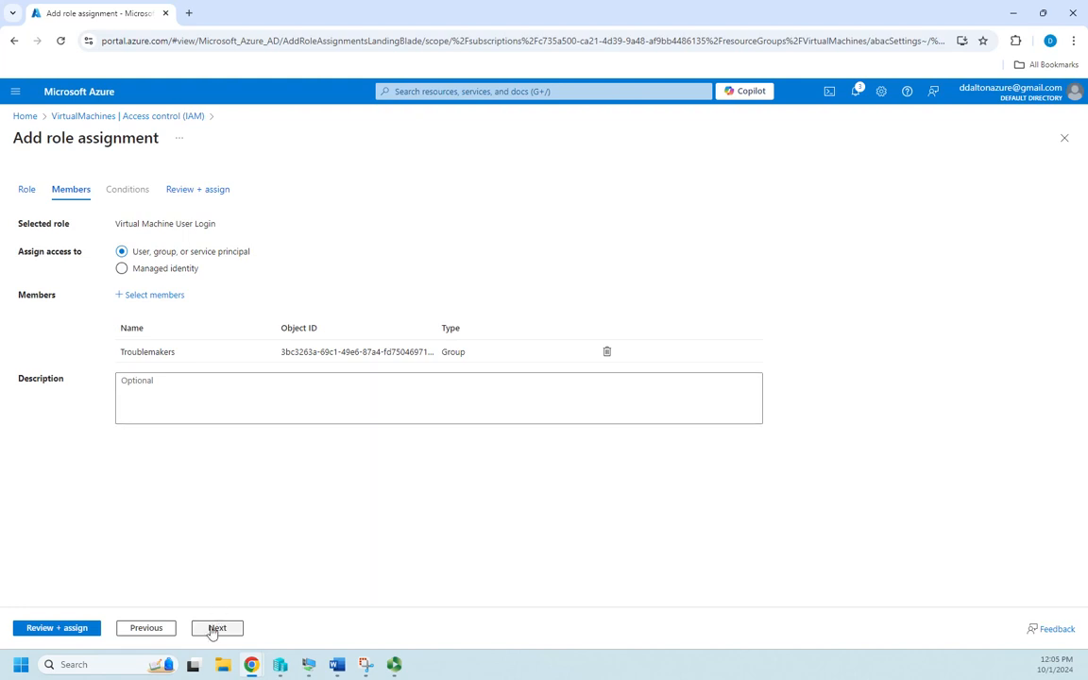
# Review and submit the Virtual Machine User Login role assignment for the Troublemakers group on the VirtualMachines resource group
pyautogui.click(204, 193)
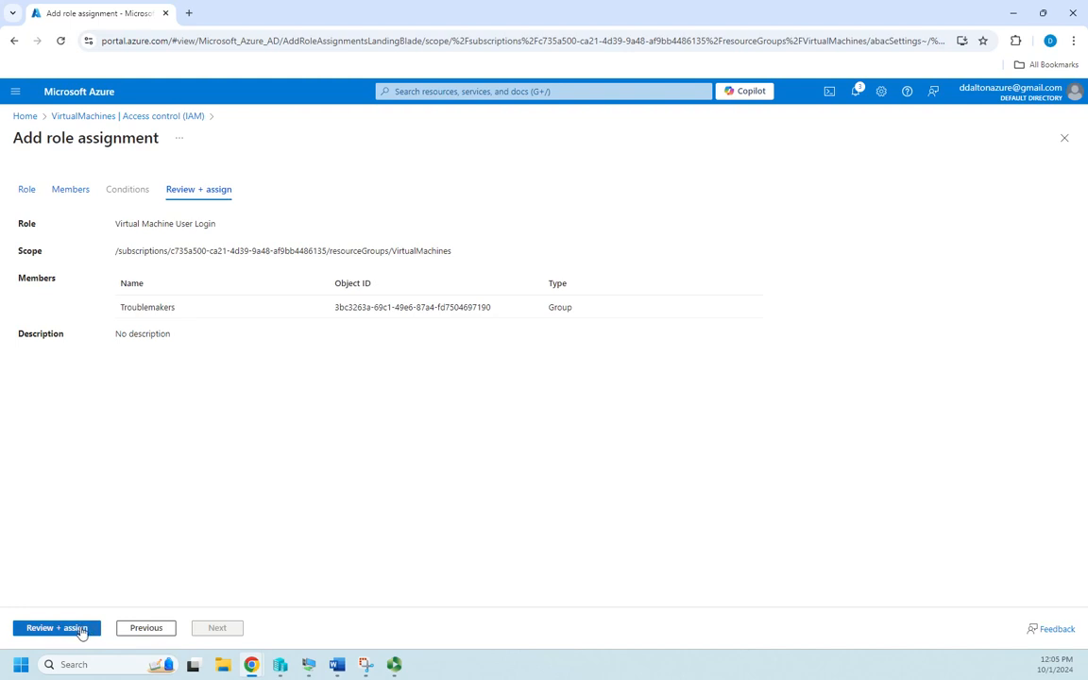
pyautogui.click(82, 630)
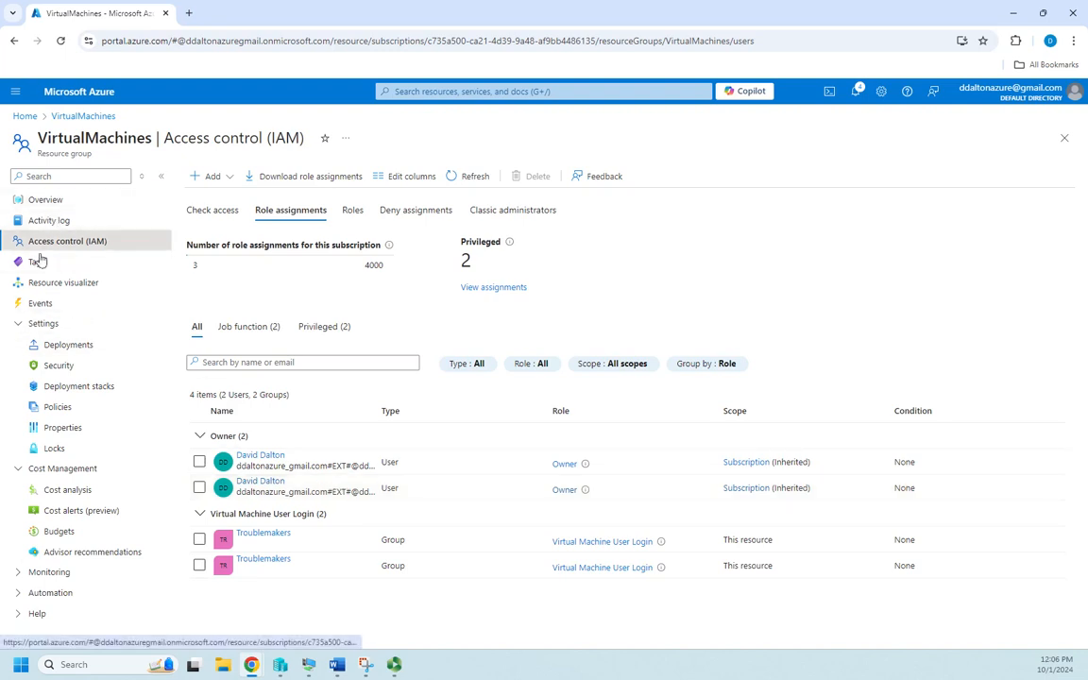
# Start a new resource lock on the VirtualMachines resource group and name it "Block delete"
pyautogui.click(53, 452)
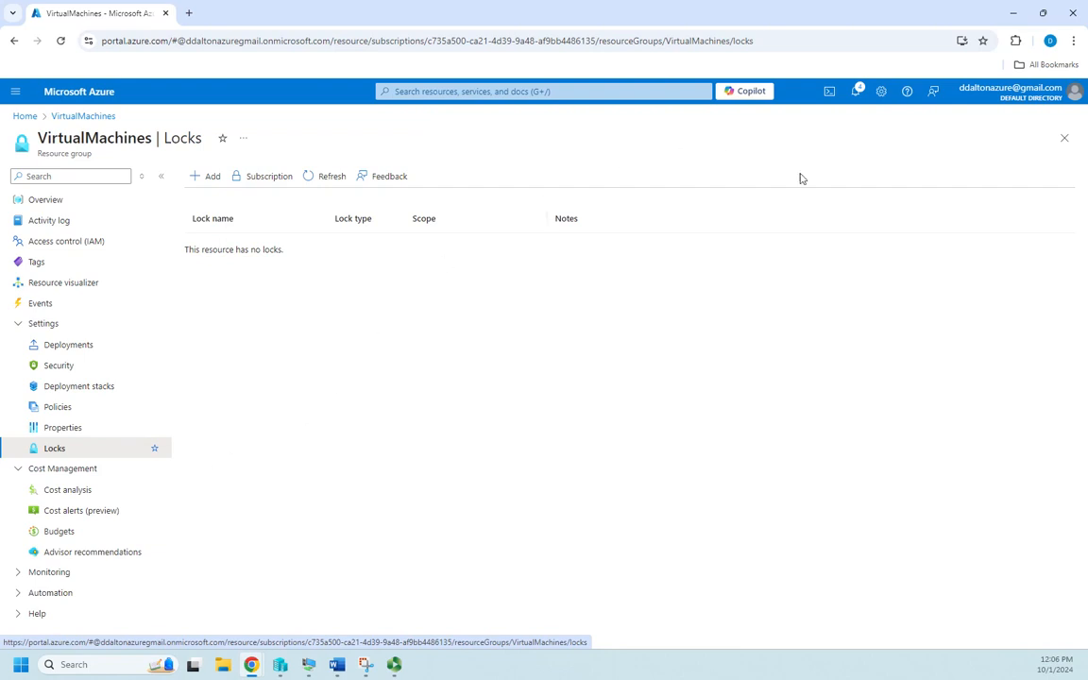
pyautogui.click(206, 179)
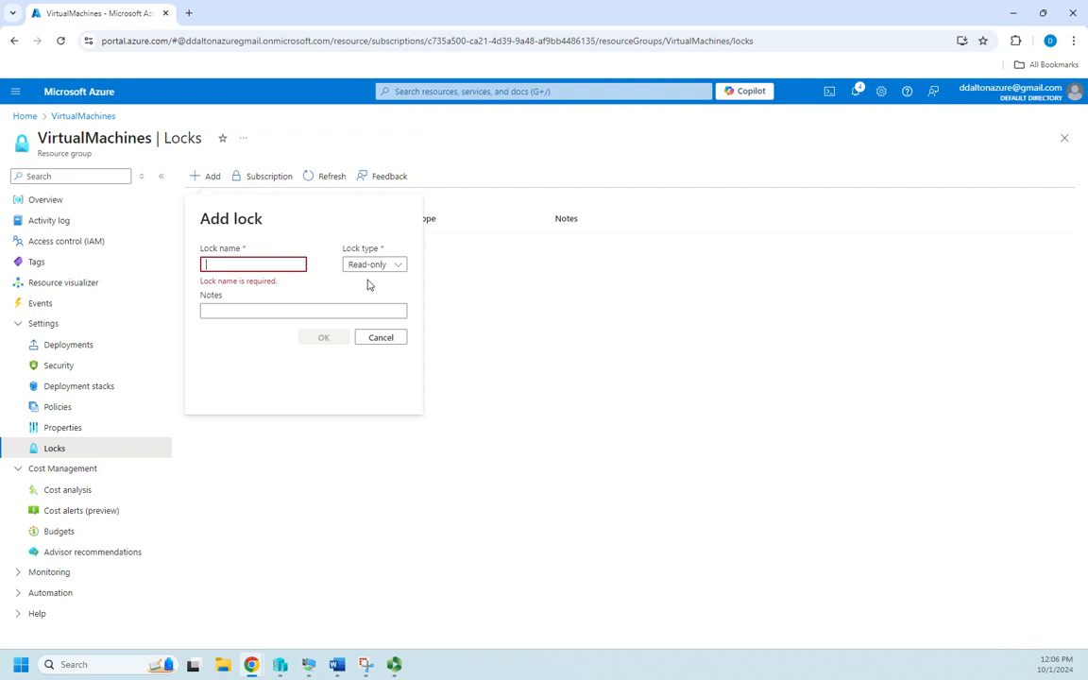
pyautogui.write('rea')
pyautogui.press('BackSpace')
pyautogui.press('BackSpace')
pyautogui.press('BackSpace')
pyautogui.write('Block Dete')
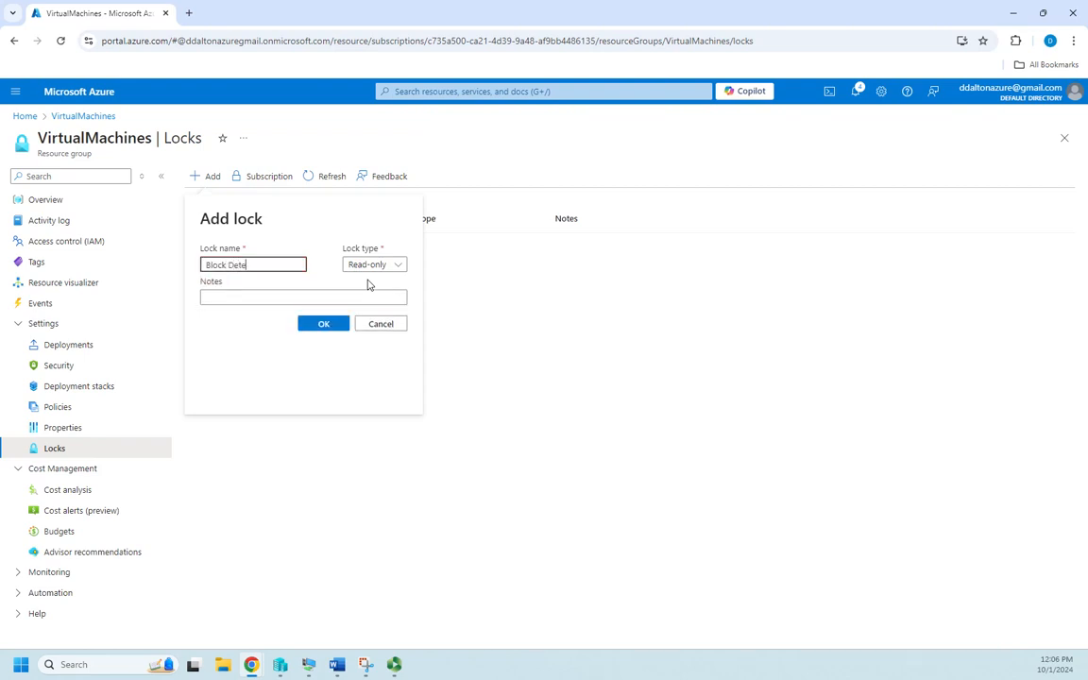
pyautogui.press('BackSpace')
pyautogui.press('BackSpace')
pyautogui.press('BackSpace')
pyautogui.press('BackSpace')
pyautogui.write('delete')
# Set the lock type to Delete, leave the notes empty, and create the lock
pyautogui.click(402, 270)
pyautogui.click(364, 307)
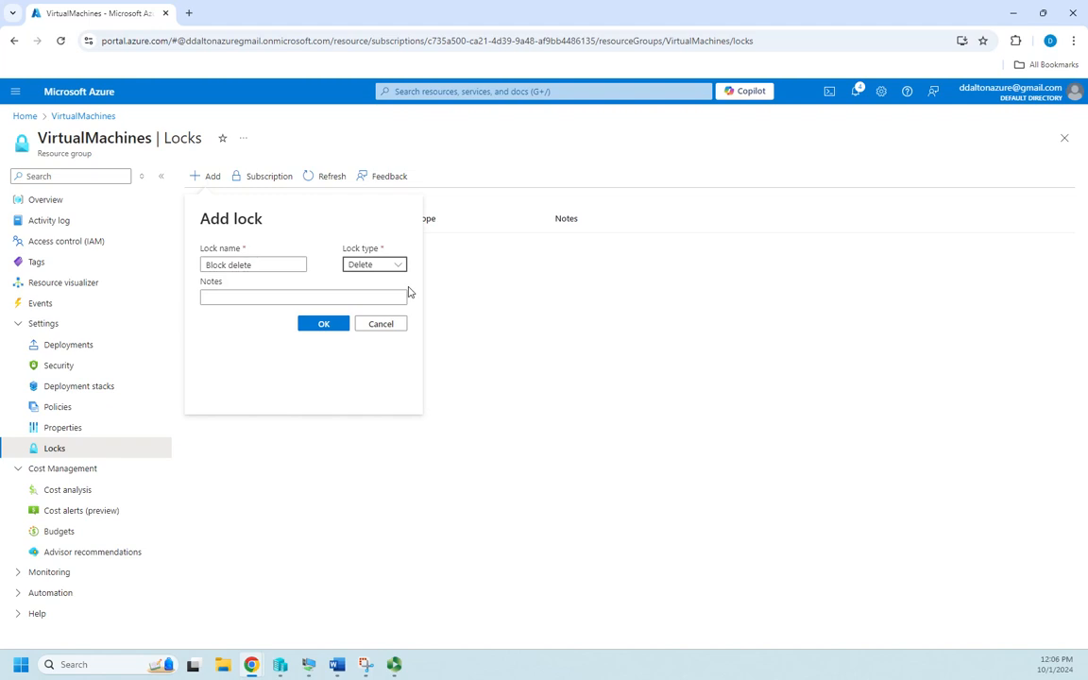
pyautogui.click(326, 325)
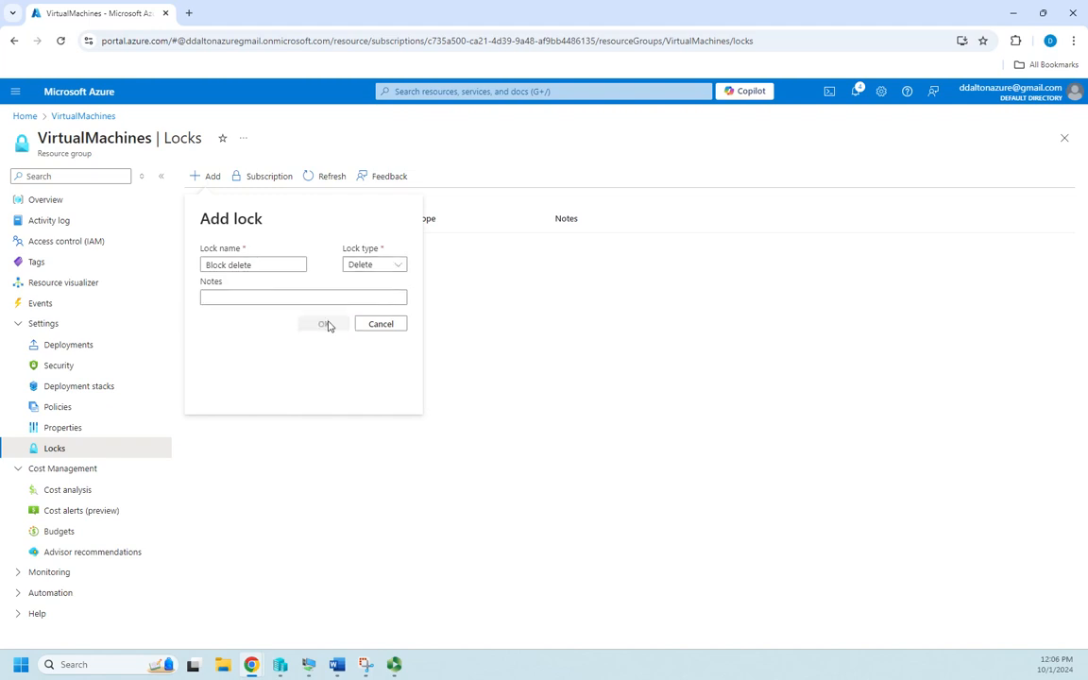